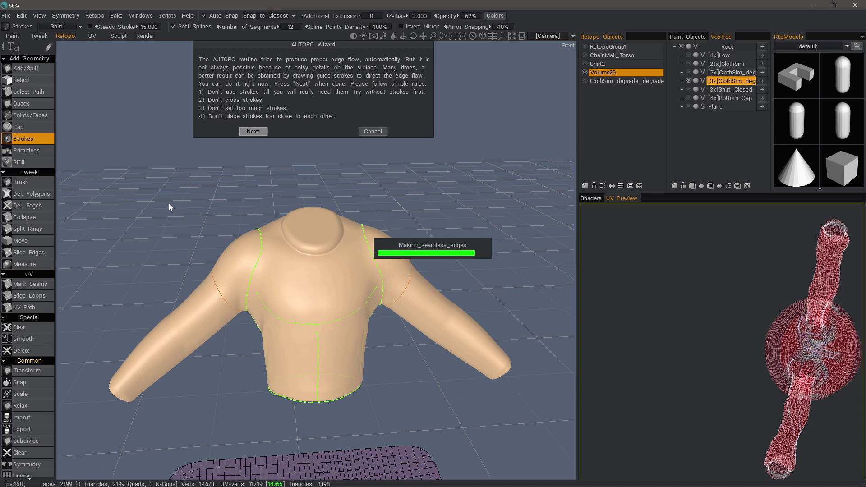
# Delete the retopo object just generated by AUTOPO and hide the Volume29 retopo object
pyautogui.moveTo(169, 203); pyautogui.dragTo(374, 311)
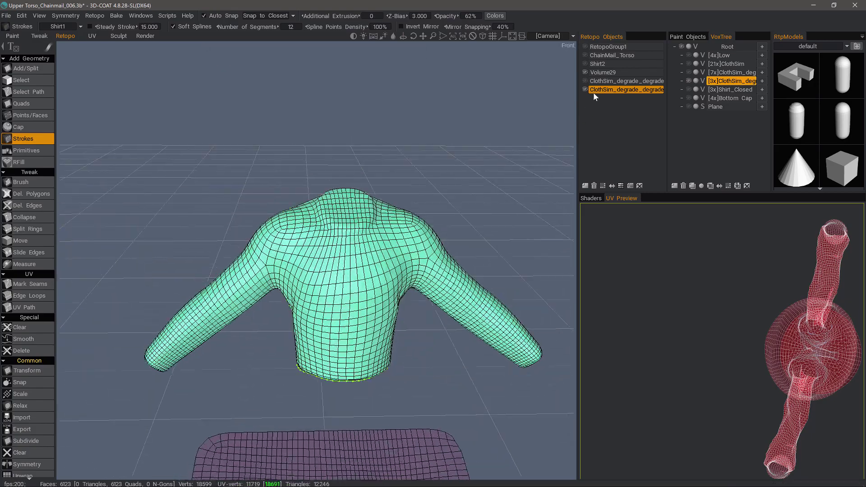
pyautogui.click(594, 186)
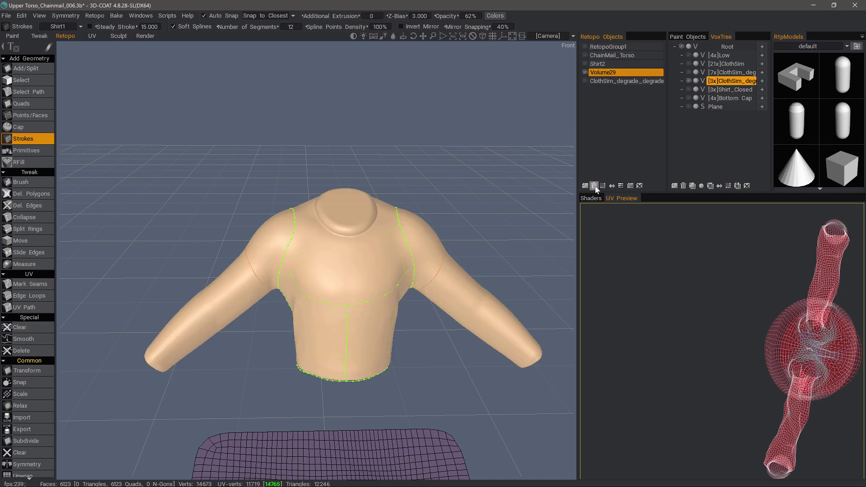
pyautogui.click(603, 75)
pyautogui.moveTo(288, 327); pyautogui.dragTo(331, 377)
pyautogui.click(585, 72)
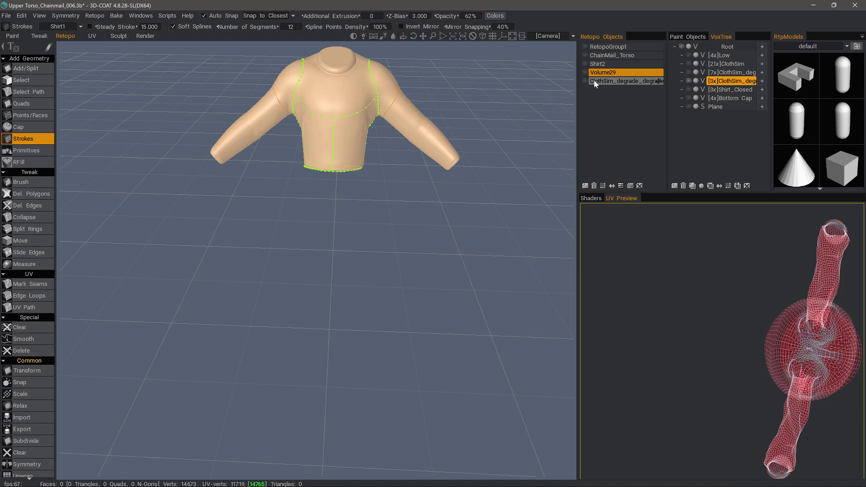
# Draw a guide stroke along the front of the neck base on the torso
pyautogui.moveTo(477, 199); pyautogui.dragTo(380, 256)
pyautogui.scroll(5, 313, 240)
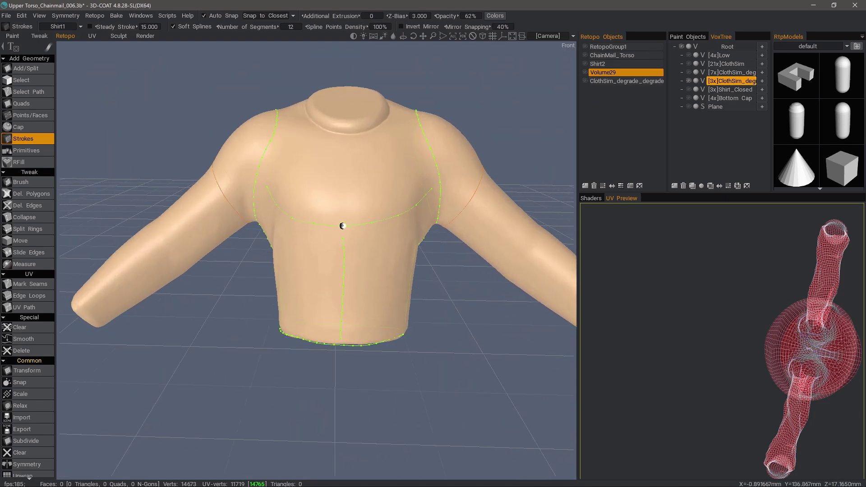
pyautogui.moveTo(342, 225); pyautogui.dragTo(343, 223)
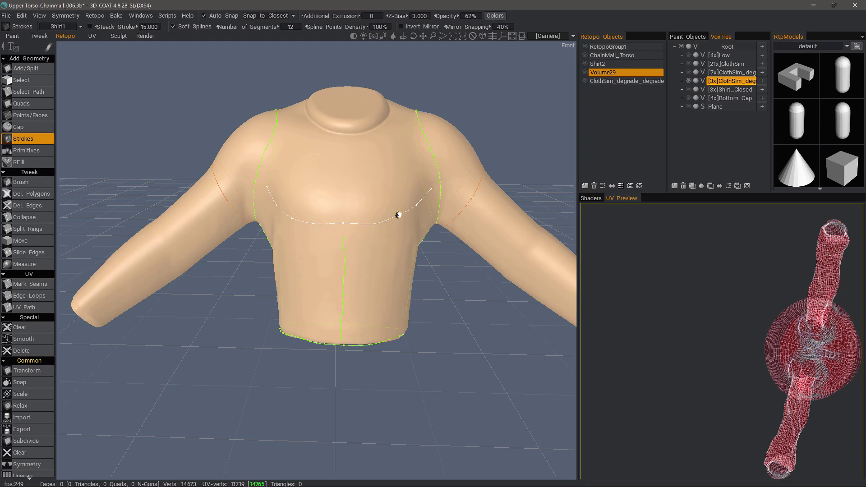
pyautogui.moveTo(397, 215); pyautogui.dragTo(406, 218)
pyautogui.scroll(-1, 408, 214)
pyautogui.scroll(1, 320, 224)
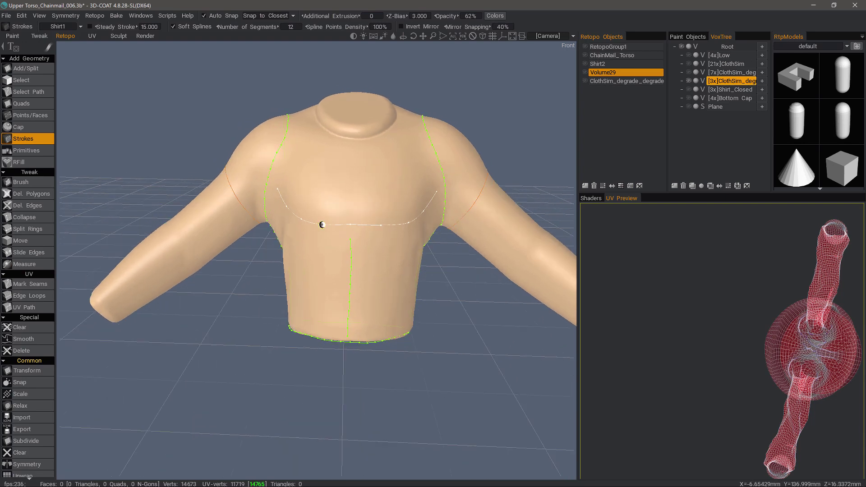
pyautogui.keyDown('alt'); pyautogui.moveTo(325, 229); pyautogui.dragTo(277, 243); pyautogui.keyUp('alt')
pyautogui.keyDown('alt'); pyautogui.moveTo(276, 243); pyautogui.dragTo(297, 144, button='right'); pyautogui.keyUp('alt')
pyautogui.scroll(1, 293, 116)
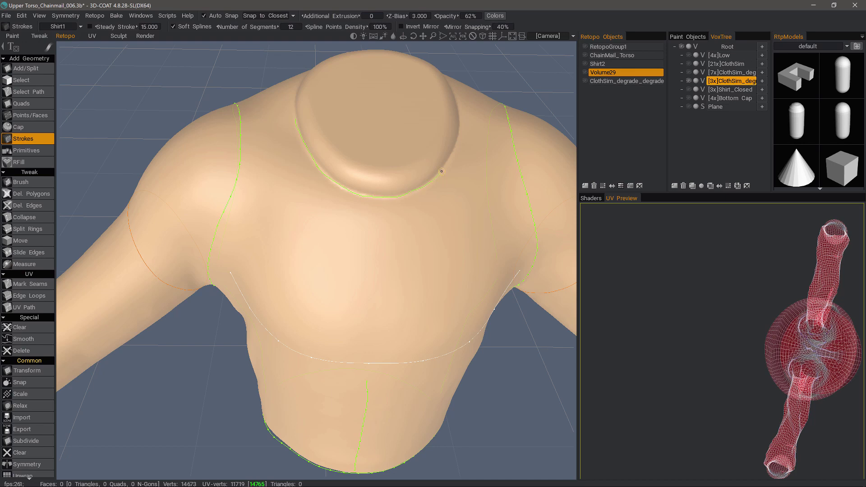
pyautogui.keyDown('alt'); pyautogui.moveTo(440, 192); pyautogui.dragTo(418, 167); pyautogui.keyUp('alt')
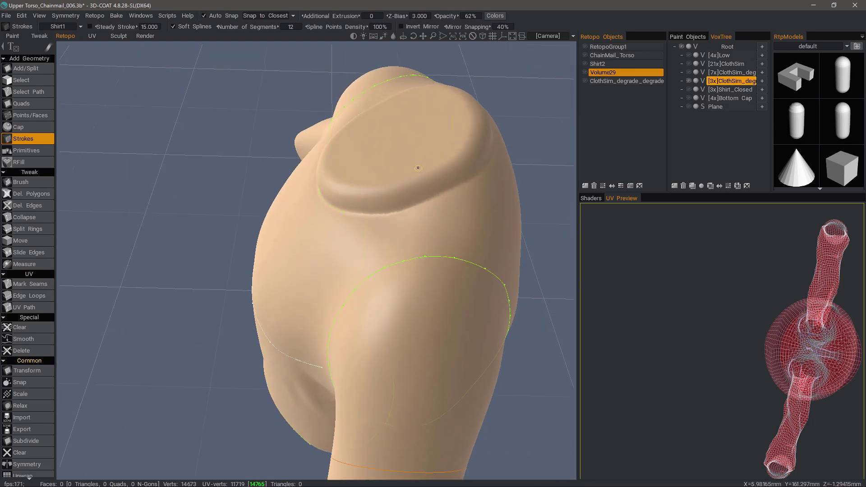
# Continue the guide stroke around the side and back of the neck base to form a loop
pyautogui.moveTo(484, 162); pyautogui.dragTo(423, 201)
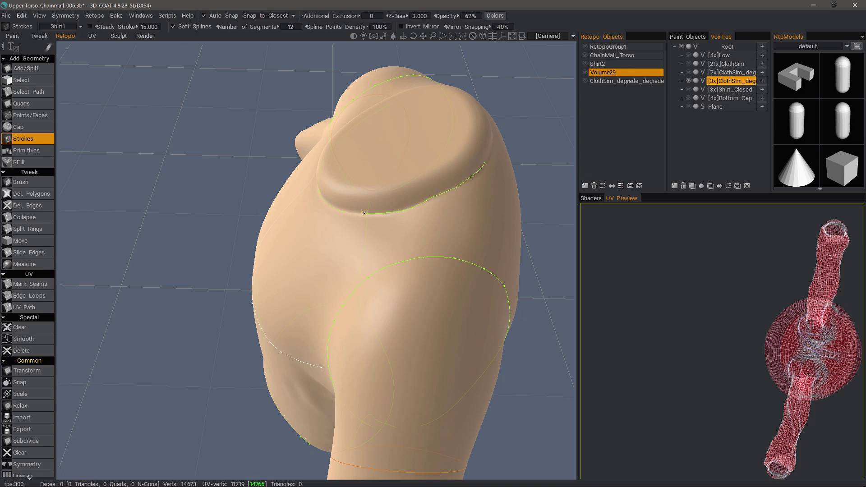
pyautogui.moveTo(343, 212)
pyautogui.mouseDown()
pyautogui.moveTo(334, 217)
pyautogui.moveTo(354, 218)
pyautogui.moveTo(281, 206)
pyautogui.moveTo(253, 187)
pyautogui.moveTo(242, 160)
pyautogui.mouseUp()
pyautogui.keyDown('alt'); pyautogui.moveTo(271, 189); pyautogui.dragTo(295, 215); pyautogui.keyUp('alt')
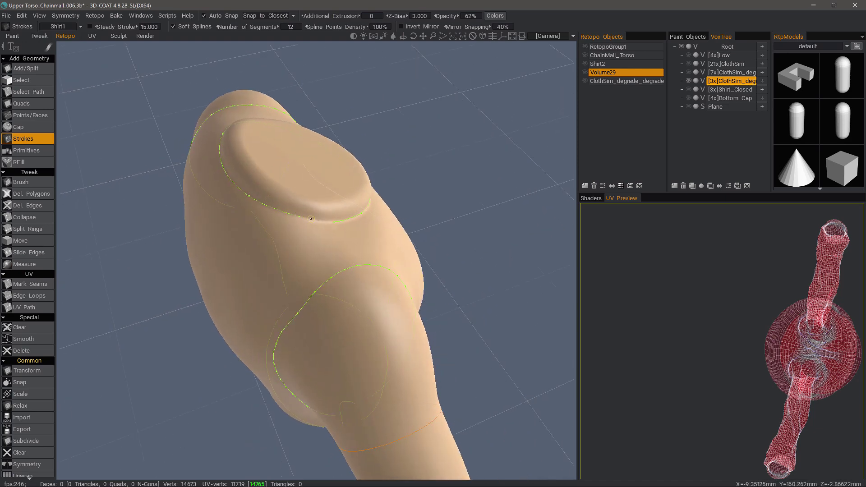
pyautogui.click(309, 218)
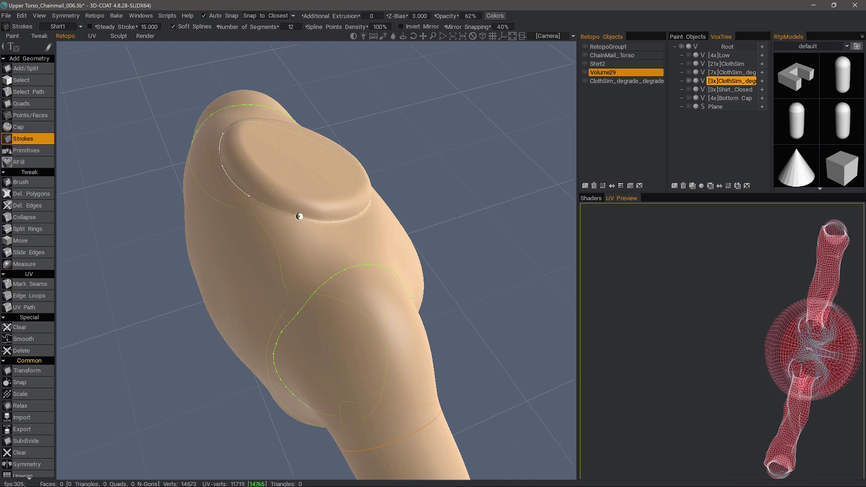
# Run AUTOPO on the [3x]ClothSim volume with a poly count of 4000 and Best Quality, without painting density areas
pyautogui.moveTo(299, 217)
pyautogui.keyDown('alt'); pyautogui.mouseDown()
pyautogui.moveTo(265, 292)
pyautogui.moveTo(300, 311)
pyautogui.moveTo(300, 352)
pyautogui.moveTo(299, 336)
pyautogui.moveTo(463, 139)
pyautogui.moveTo(450, 153)
pyautogui.moveTo(480, 155)
pyautogui.moveTo(517, 134)
pyautogui.mouseUp(); pyautogui.keyUp('alt')
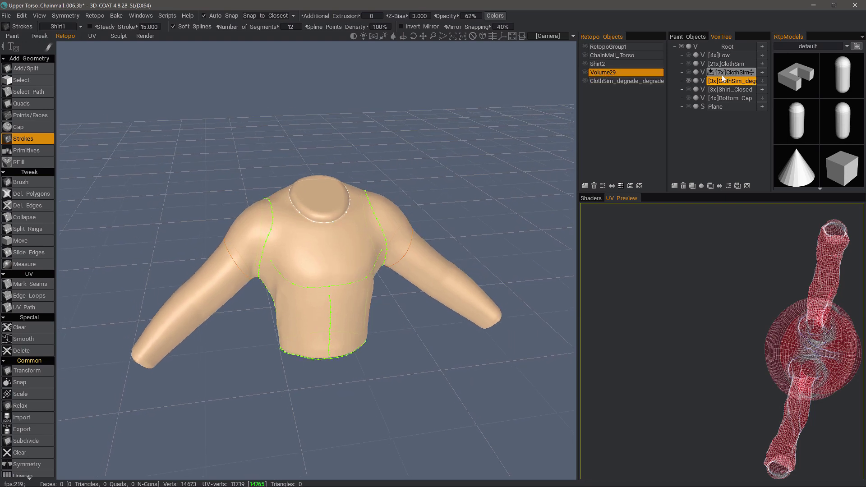
pyautogui.click(730, 81)
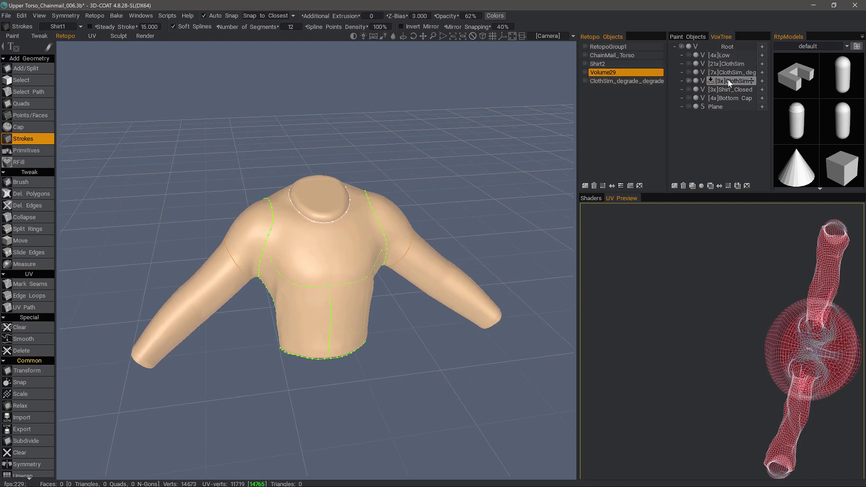
pyautogui.rightClick(731, 82)
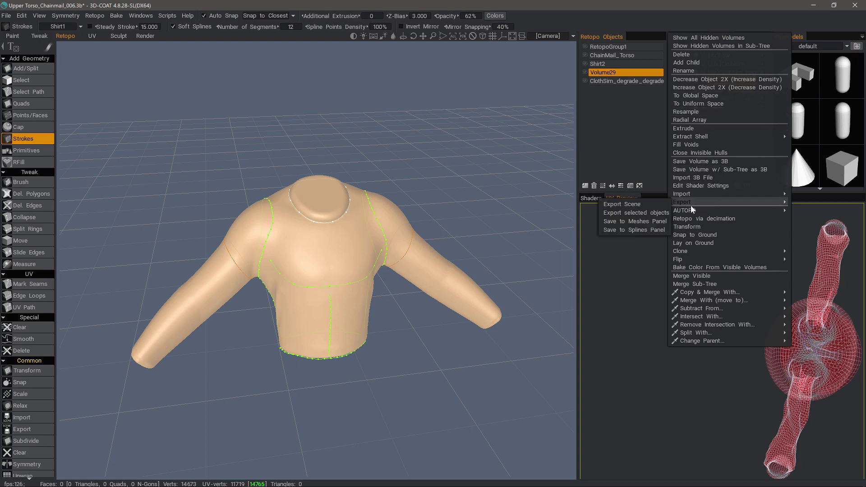
pyautogui.moveTo(689, 214)
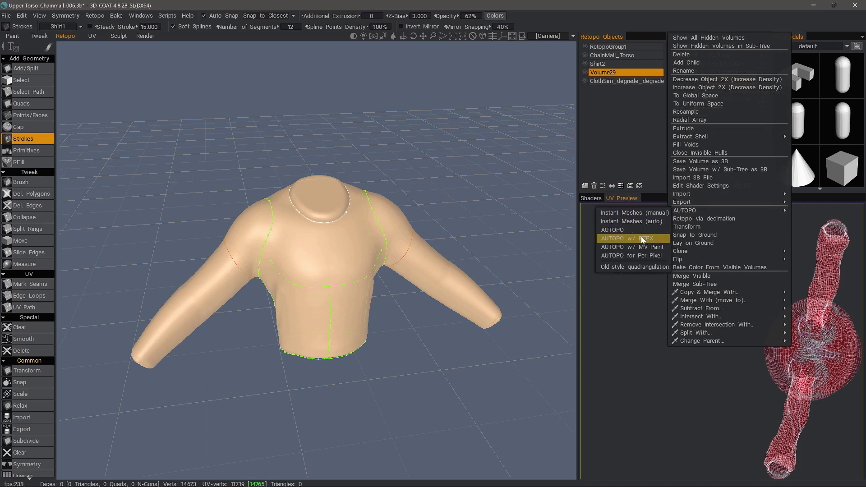
pyautogui.click(625, 231)
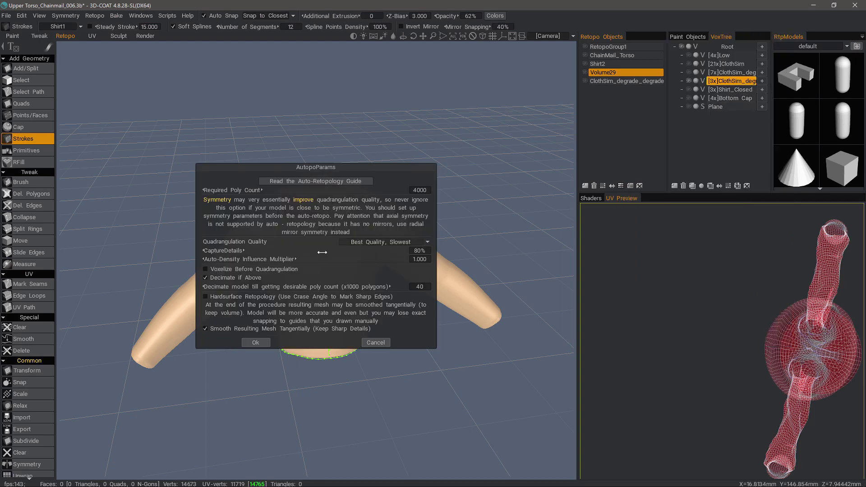
pyautogui.click(255, 342)
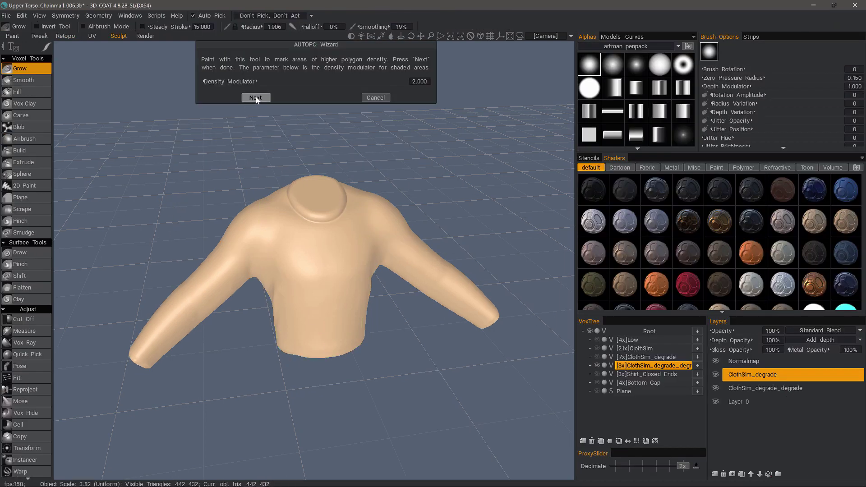
pyautogui.click(256, 98)
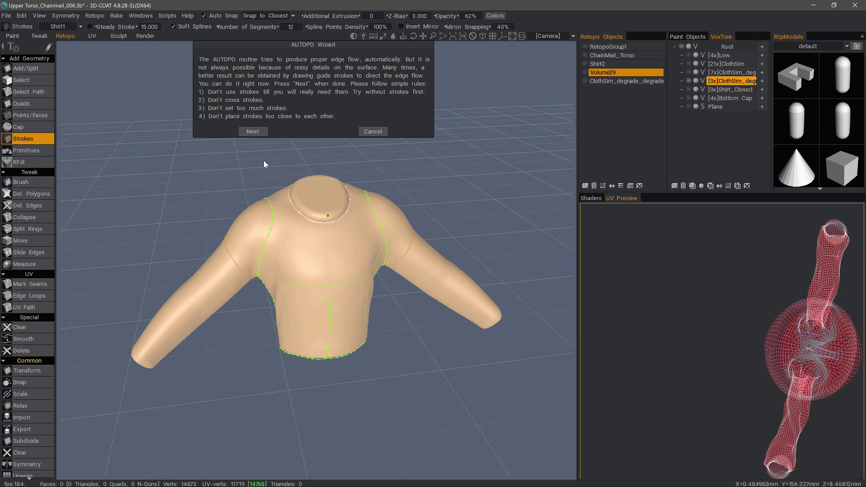
pyautogui.click(253, 131)
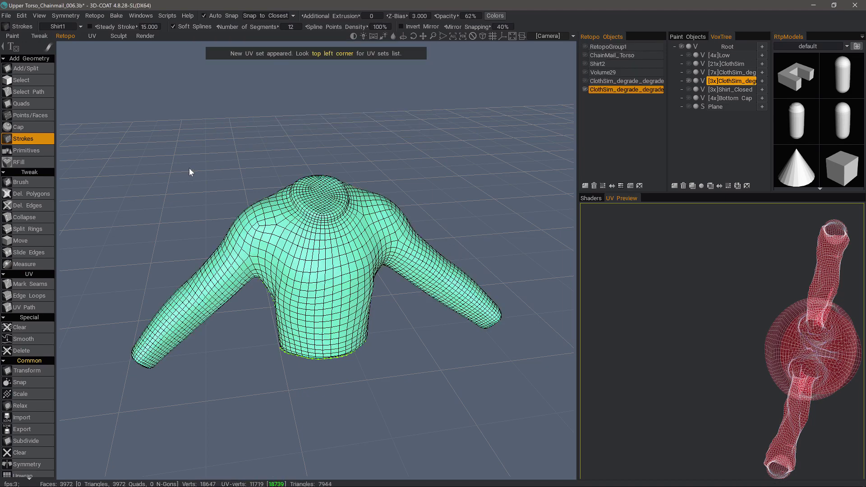
# Clear all guide strokes from the new retopo mesh
pyautogui.keyDown('alt'); pyautogui.moveTo(171, 178); pyautogui.dragTo(322, 291); pyautogui.keyUp('alt')
pyautogui.press('KP_2')
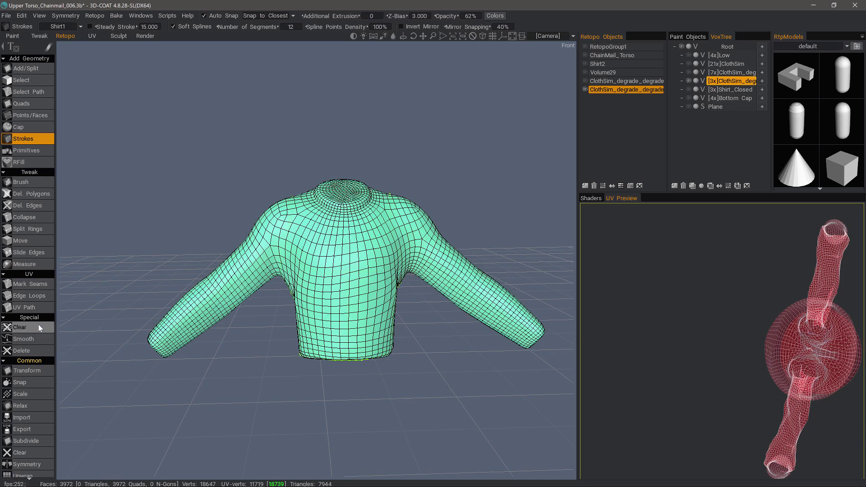
pyautogui.click(34, 328)
pyautogui.keyDown('alt'); pyautogui.moveTo(205, 216); pyautogui.dragTo(218, 218); pyautogui.keyUp('alt')
# Activate the tweak Brush with a radius of about 11.3 and reduce the retopo mesh opacity to 16%
pyautogui.click(48, 180)
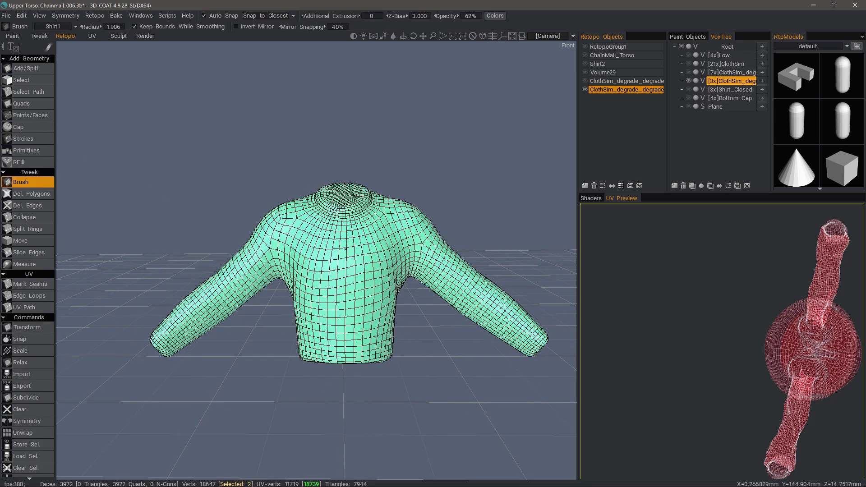
pyautogui.keyDown('alt'); pyautogui.moveTo(357, 170); pyautogui.dragTo(347, 194); pyautogui.keyUp('alt')
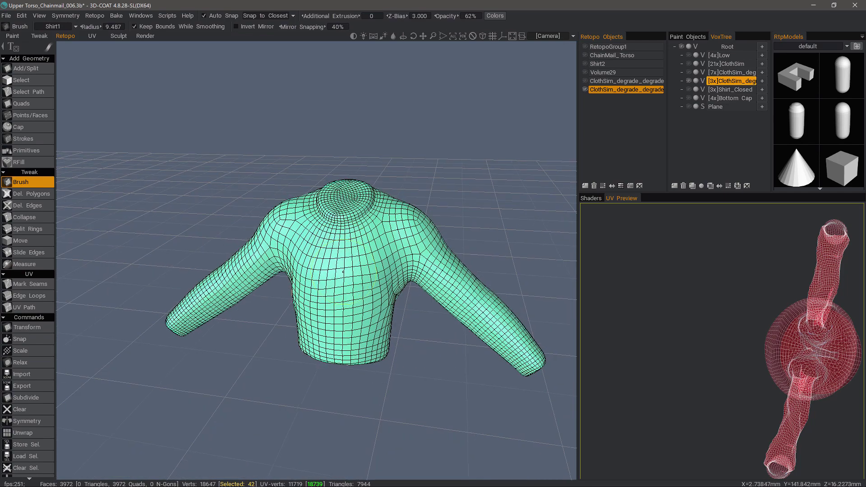
pyautogui.keyDown('alt'); pyautogui.moveTo(408, 58); pyautogui.dragTo(405, 18); pyautogui.keyUp('alt')
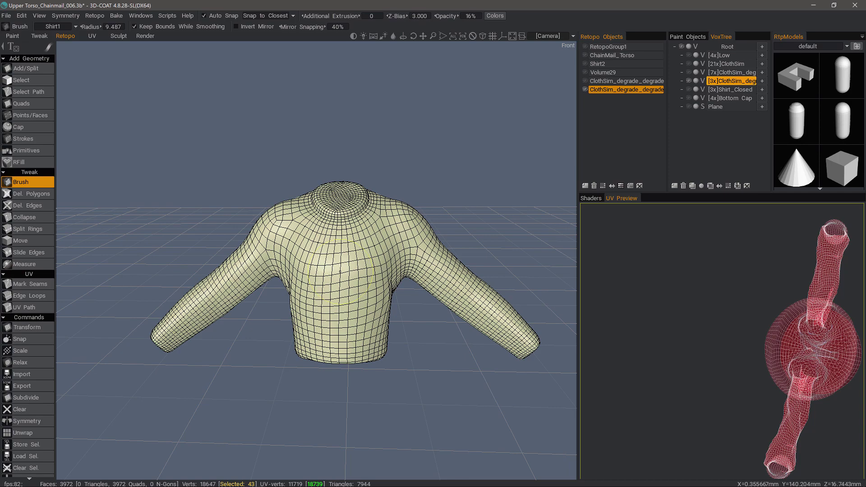
pyautogui.keyDown('alt'); pyautogui.moveTo(374, 216); pyautogui.dragTo(363, 248); pyautogui.keyUp('alt')
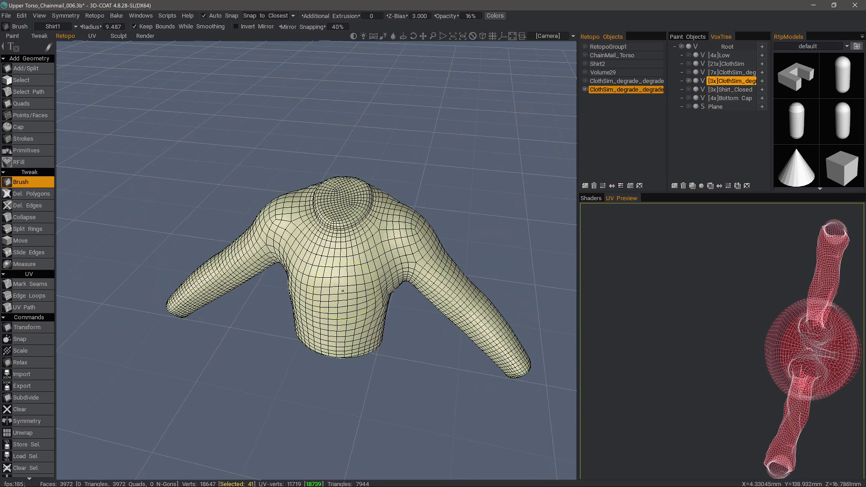
pyautogui.moveTo(343, 291); pyautogui.dragTo(350, 290, button='right')
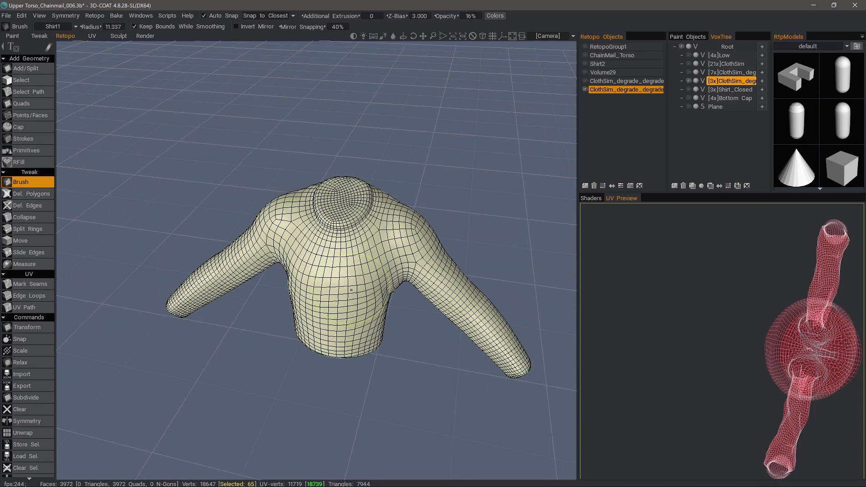
# Smooth the quads across the chest of the retopo mesh with the Brush
pyautogui.keyDown('alt'); pyautogui.moveTo(347, 286); pyautogui.dragTo(259, 57); pyautogui.keyUp('alt')
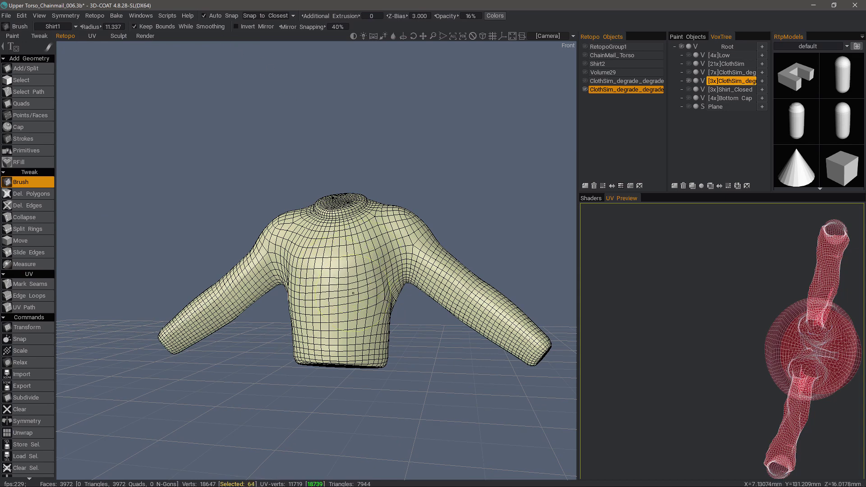
pyautogui.moveTo(374, 301); pyautogui.dragTo(356, 281, button='middle')
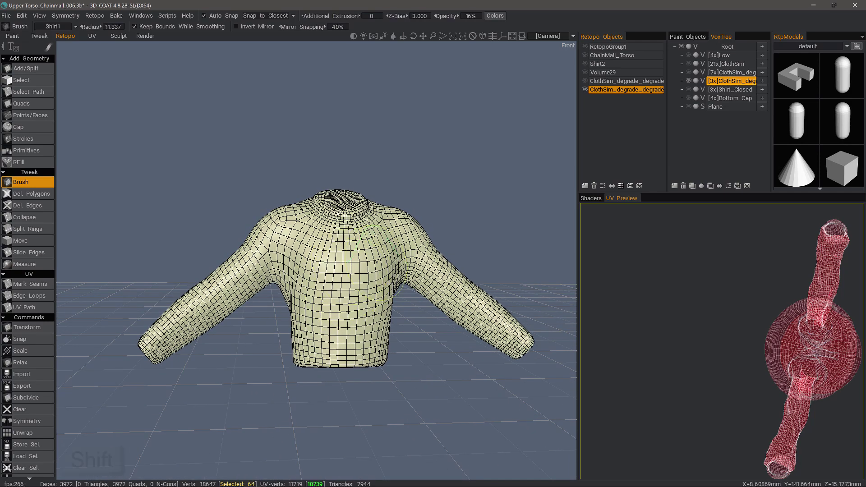
pyautogui.press('shift')
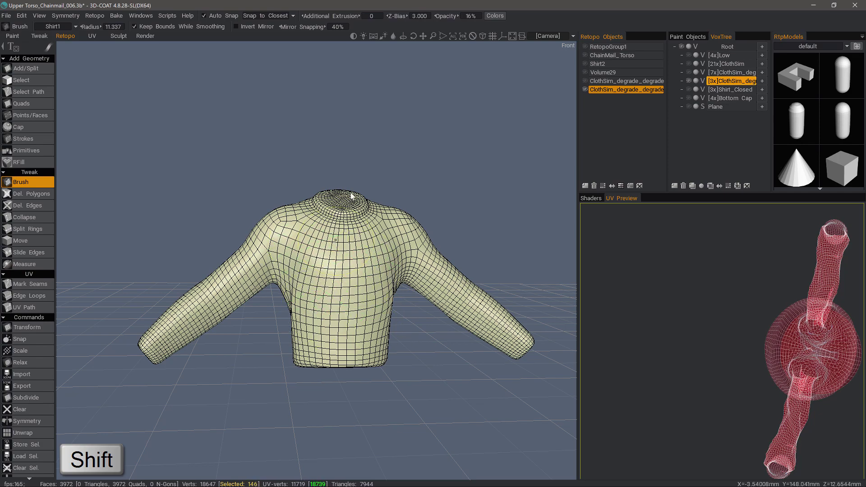
# Activate the Select tool and reduce its radius to 0.819 for precise selection around the neck
pyautogui.moveTo(350, 192); pyautogui.dragTo(331, 307)
pyautogui.scroll(3, 147, 250)
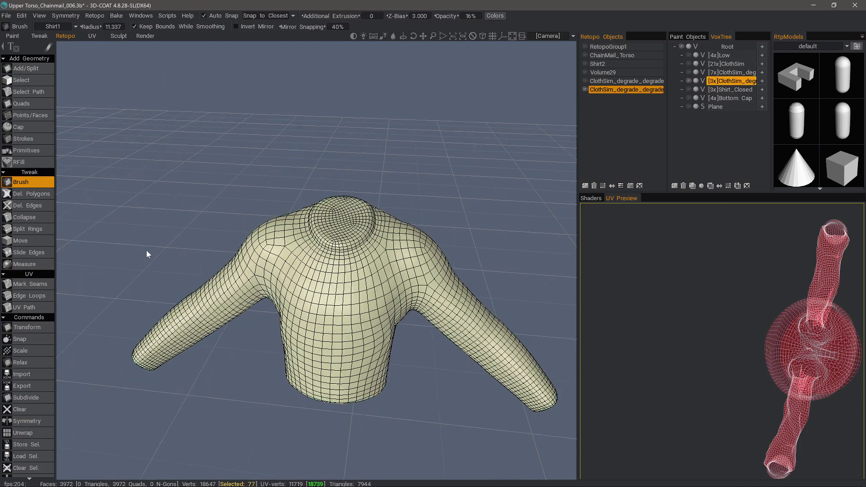
pyautogui.click(27, 79)
pyautogui.moveTo(316, 244); pyautogui.dragTo(350, 199)
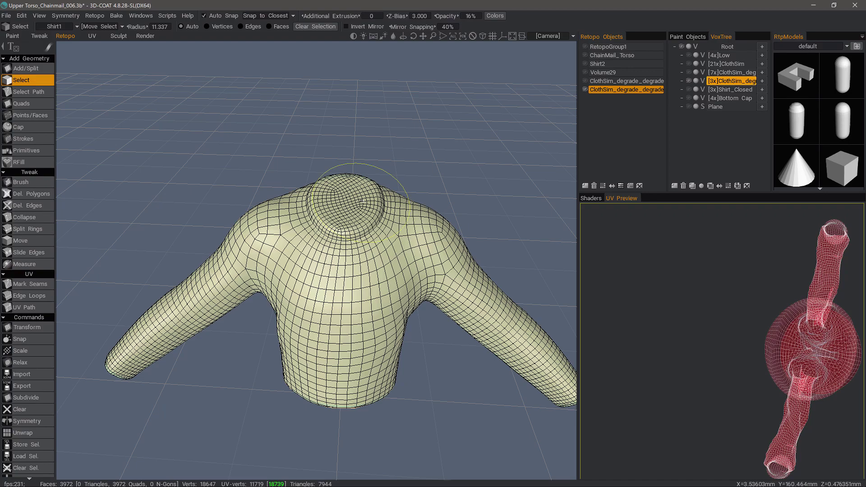
pyautogui.moveTo(351, 199); pyautogui.dragTo(359, 384, button='right')
pyautogui.moveTo(360, 383); pyautogui.dragTo(369, 211)
pyautogui.scroll(4, 369, 210)
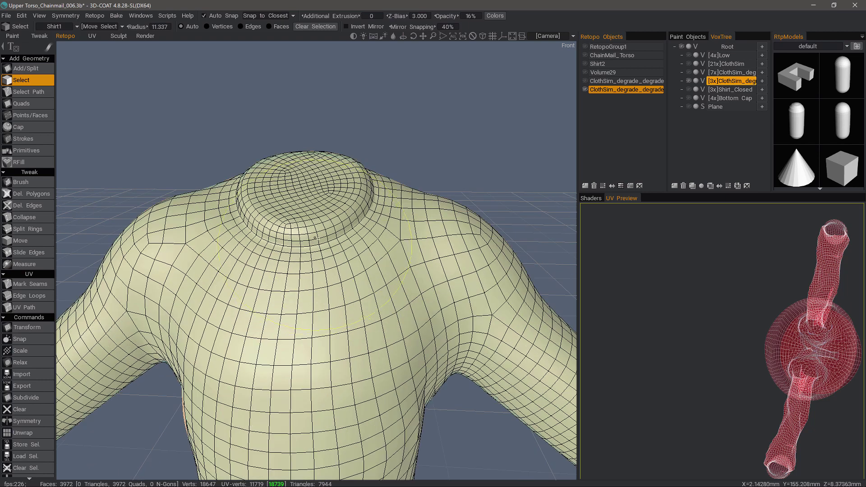
pyautogui.press('[')
pyautogui.press('[')
pyautogui.press('[')
pyautogui.press('[')
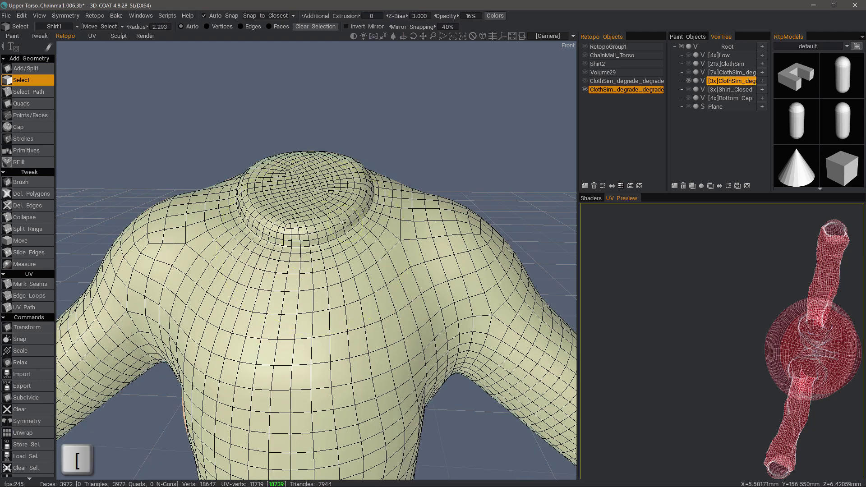
pyautogui.press('[')
pyautogui.press('[')
pyautogui.press('[')
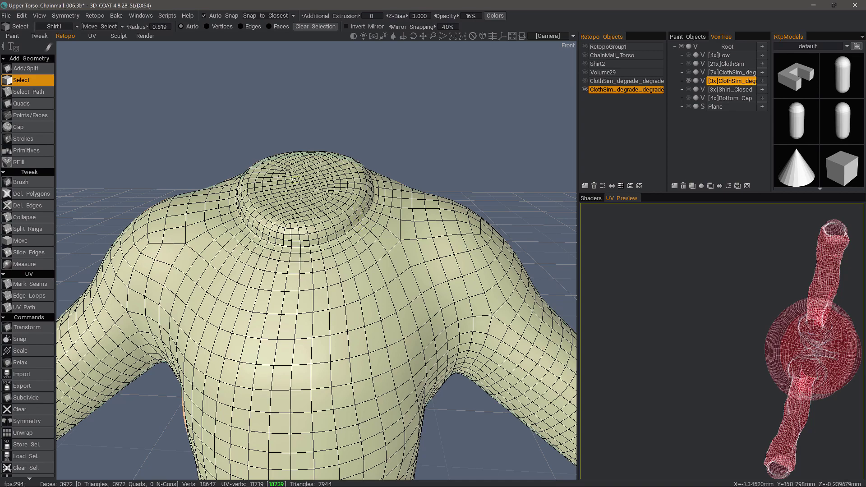
# Restrict the Select tool to edges for working on the neck rim
pyautogui.keyDown('alt'); pyautogui.moveTo(338, 237); pyautogui.dragTo(345, 219); pyautogui.keyUp('alt')
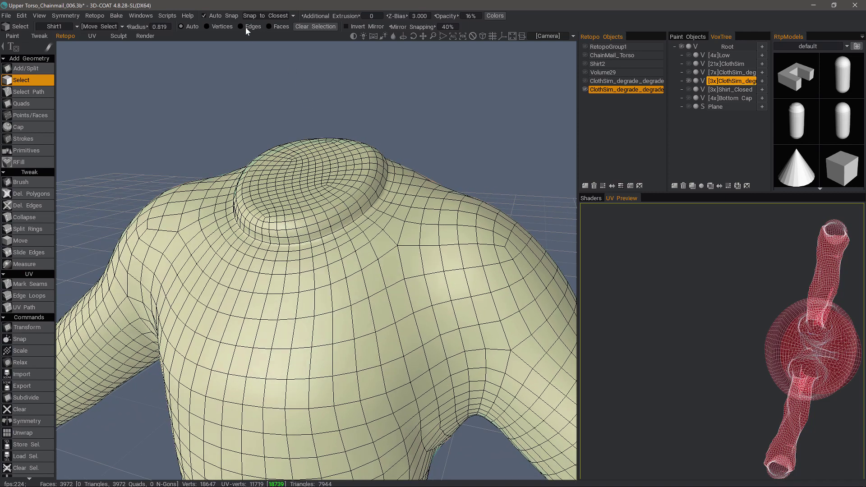
pyautogui.click(246, 27)
pyautogui.scroll(2, 332, 211)
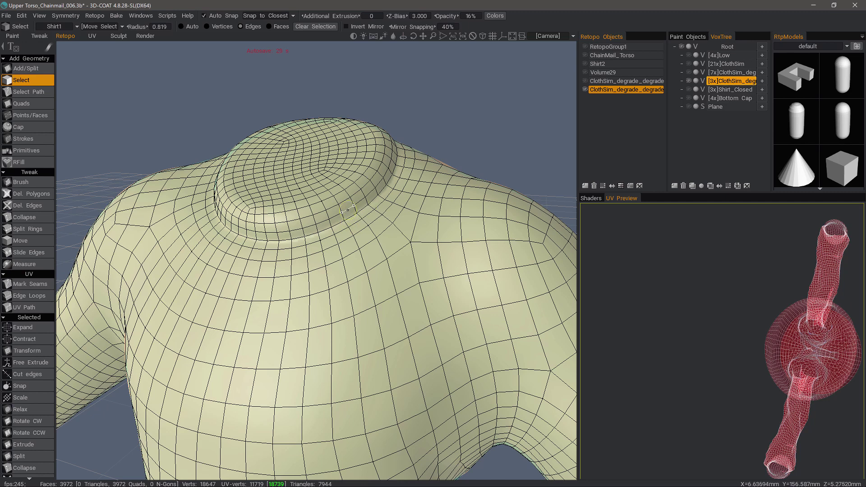
# Clear the unwanted edge selection at the neck and reduce the Select tool's radius to 0.274
pyautogui.doubleClick(347, 209)
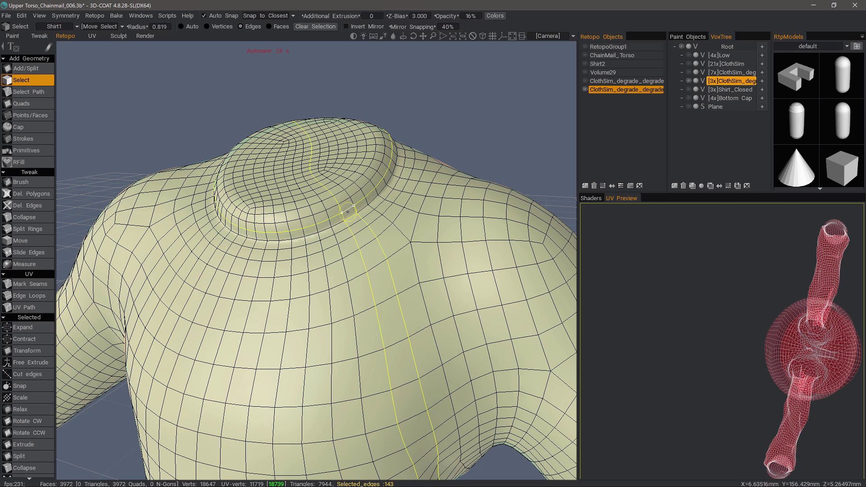
pyautogui.press('Escape')
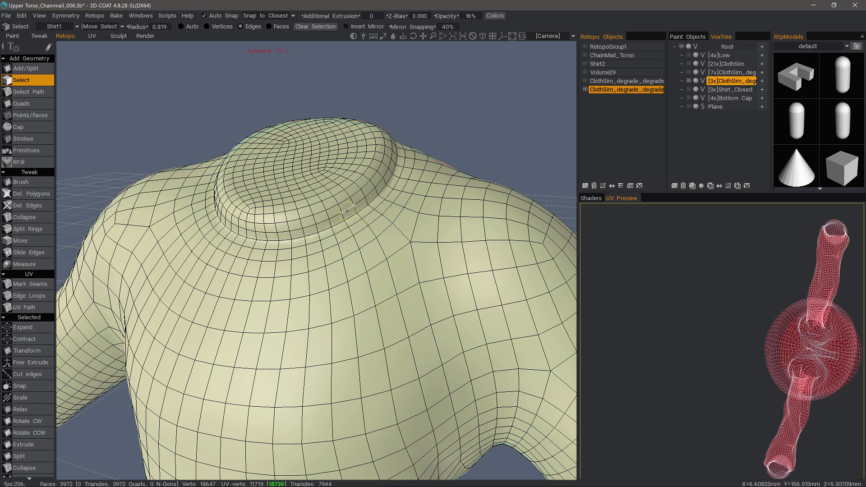
pyautogui.scroll(-1, 349, 209)
pyautogui.press('[')
pyautogui.press('[')
pyautogui.press('[')
pyautogui.press('[')
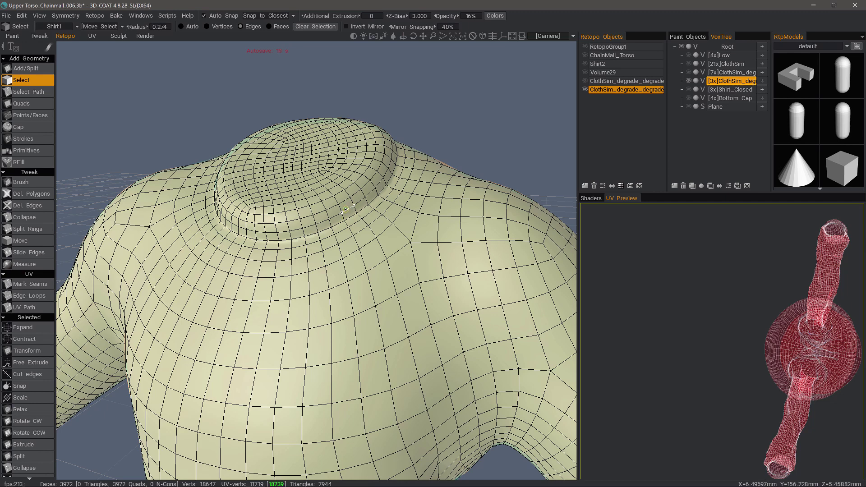
# Select the neck rim's edge loop, convert it to faces, and delete that ring and the cap faces left inside the neck opening
pyautogui.keyDown('shift'); pyautogui.click(346, 210); pyautogui.keyUp('shift')
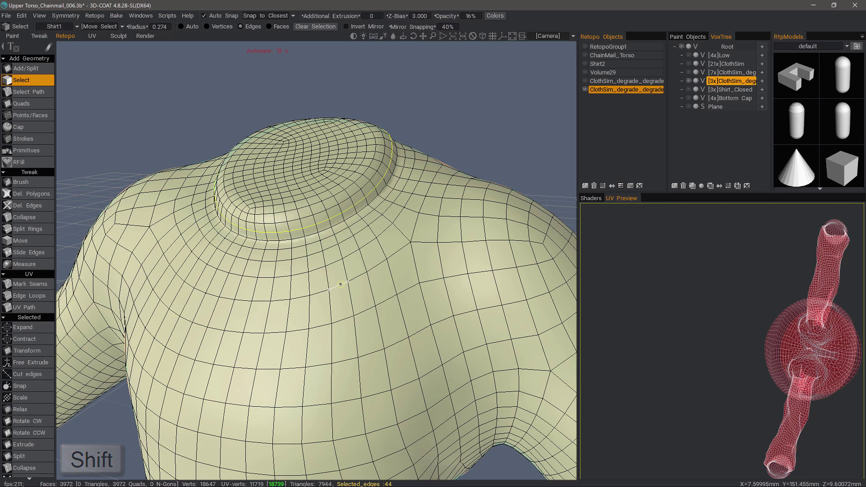
pyautogui.click(271, 26)
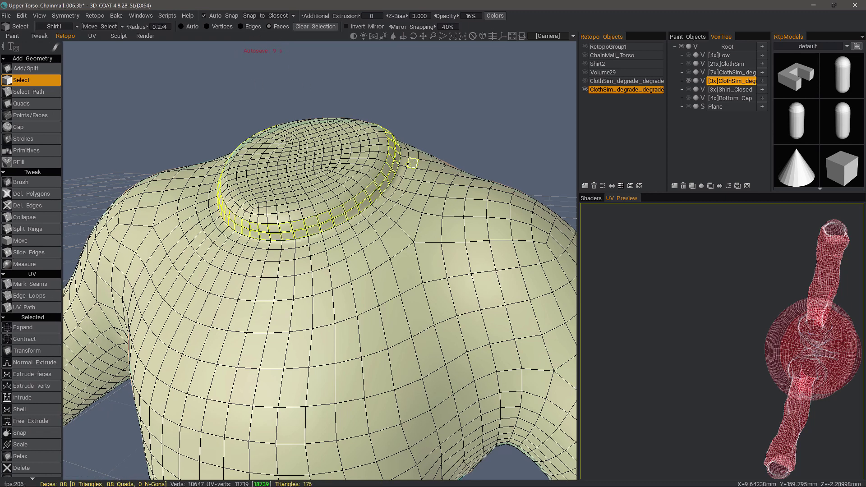
pyautogui.press('Delete')
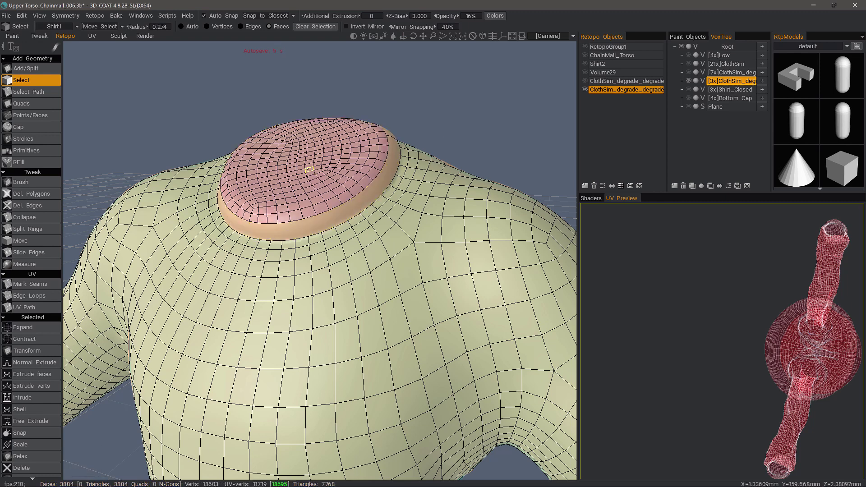
pyautogui.doubleClick(308, 170)
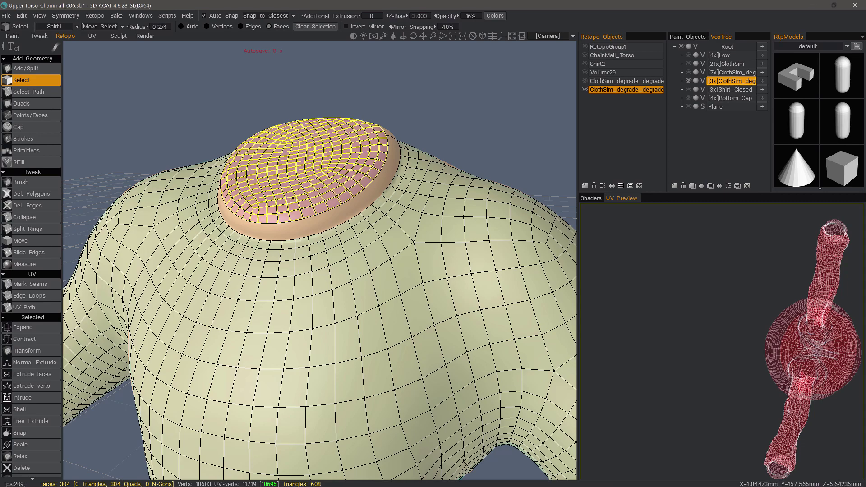
pyautogui.press('Delete')
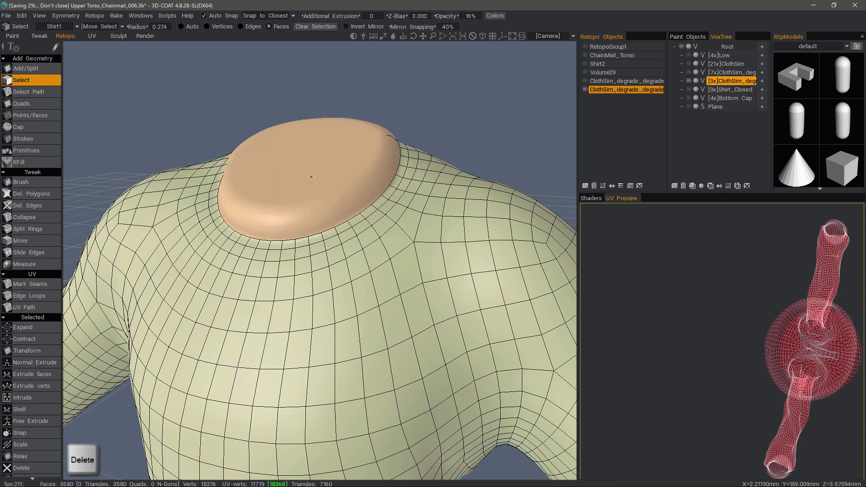
# Enable mirror symmetry across the X axis for the retopo mesh
pyautogui.keyDown('alt'); pyautogui.moveTo(311, 177); pyautogui.dragTo(360, 264, button='right'); pyautogui.keyUp('alt')
pyautogui.keyDown('alt'); pyautogui.moveTo(360, 265); pyautogui.dragTo(550, 284); pyautogui.keyUp('alt')
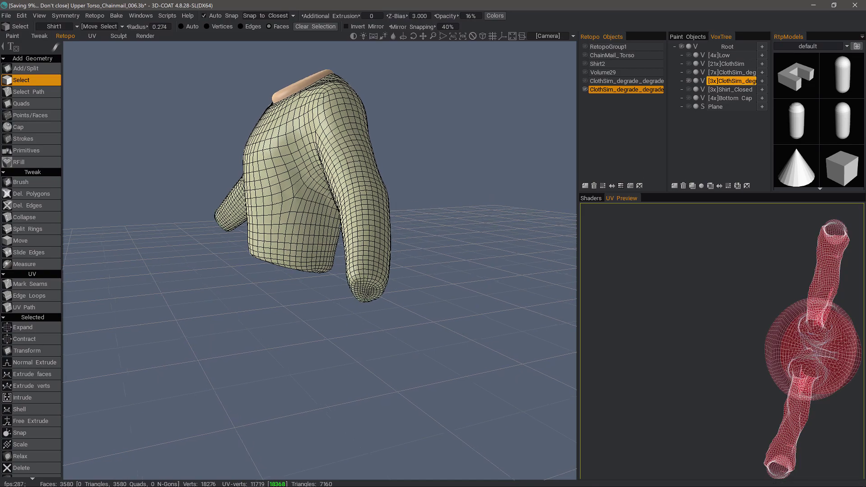
pyautogui.keyDown('alt'); pyautogui.moveTo(364, 311); pyautogui.dragTo(478, 277); pyautogui.keyUp('alt')
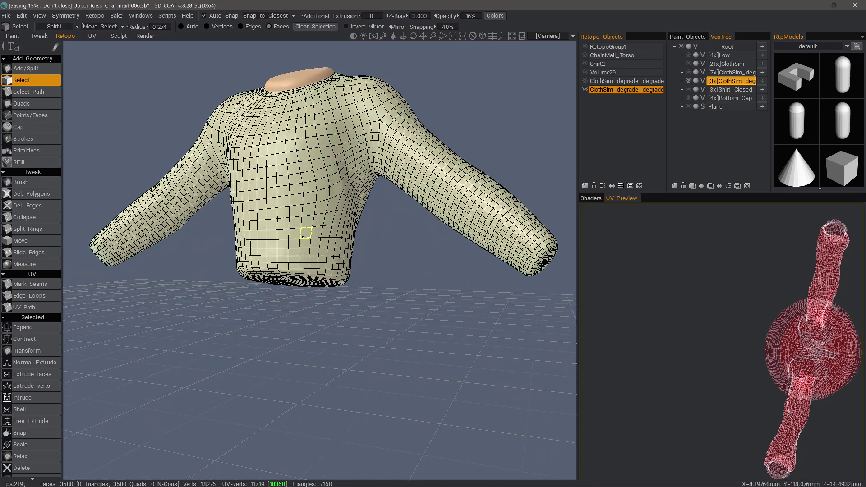
pyautogui.keyDown('alt'); pyautogui.moveTo(303, 237); pyautogui.dragTo(321, 257, button='right'); pyautogui.keyUp('alt')
pyautogui.keyDown('alt'); pyautogui.moveTo(320, 257); pyautogui.dragTo(331, 261, button='middle'); pyautogui.keyUp('alt')
pyautogui.press('s')
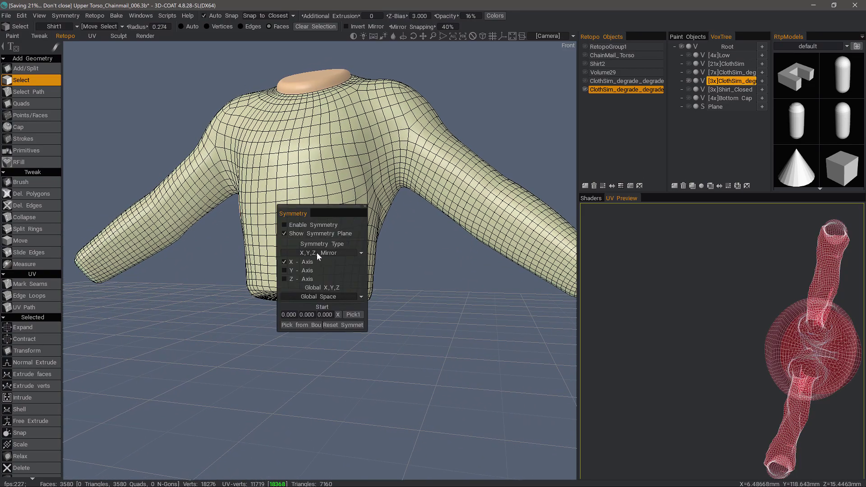
pyautogui.click(294, 225)
# Delete the ring of faces around the sleeve end's edge loop and the cap faces left inside it to open both sleeves
pyautogui.keyDown('alt'); pyautogui.moveTo(458, 294); pyautogui.dragTo(467, 252); pyautogui.keyUp('alt')
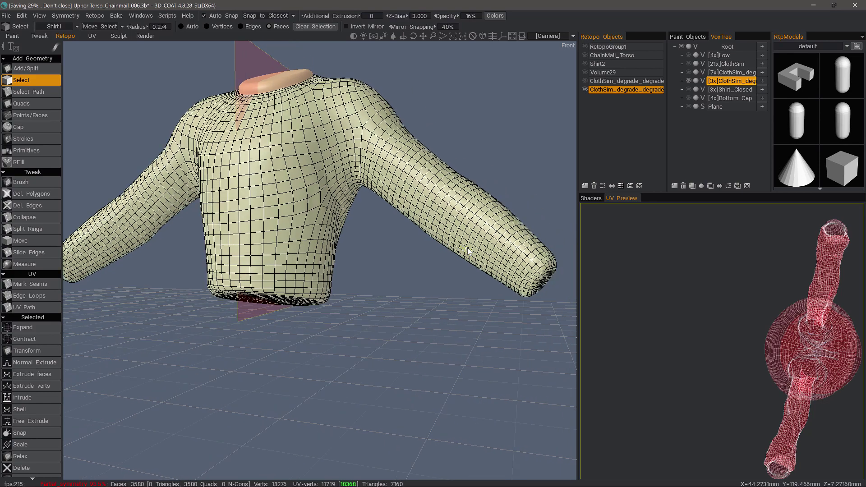
pyautogui.keyDown('alt'); pyautogui.moveTo(468, 251); pyautogui.dragTo(431, 260, button='right'); pyautogui.keyUp('alt')
pyautogui.keyDown('alt'); pyautogui.moveTo(431, 260); pyautogui.dragTo(406, 257); pyautogui.keyUp('alt')
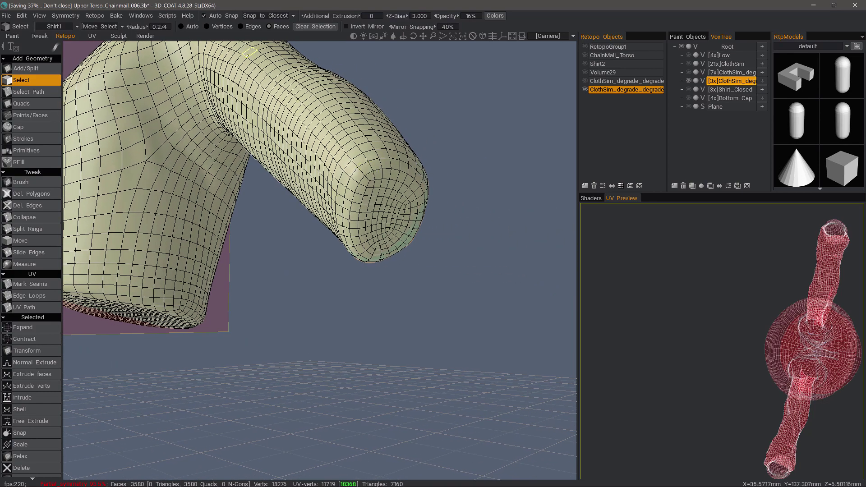
pyautogui.click(241, 26)
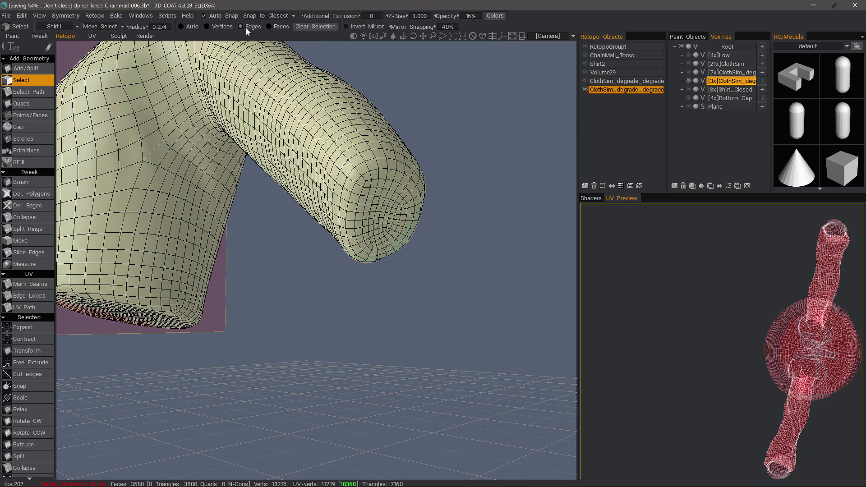
pyautogui.doubleClick(382, 171)
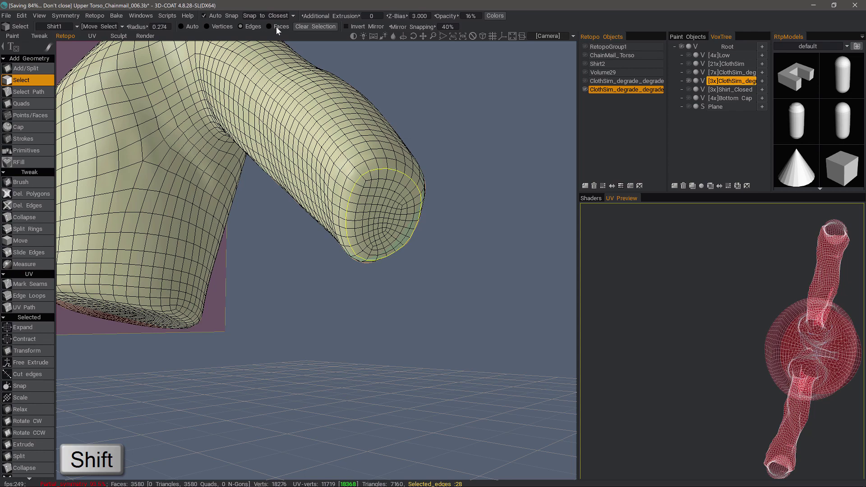
pyautogui.click(276, 26)
pyautogui.press('Delete')
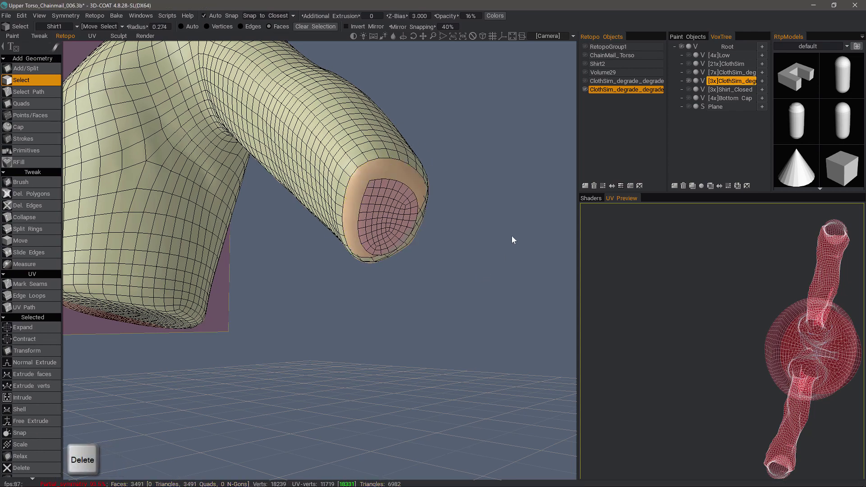
pyautogui.moveTo(385, 248); pyautogui.dragTo(290, 223, button='middle')
pyautogui.doubleClick(290, 223)
pyautogui.press('Delete')
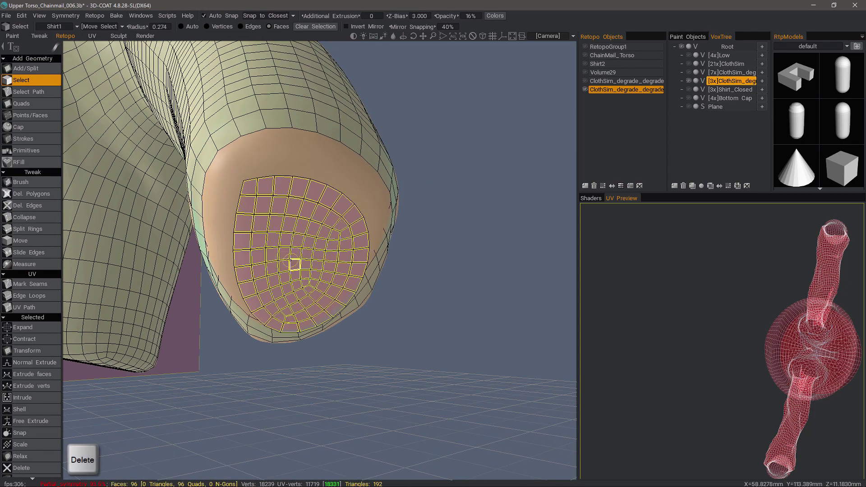
# Turn symmetry off and open the torso's bottom by deleting the ring of faces along its edge loop and the enclosed cap faces
pyautogui.hotkey('alt', 's')
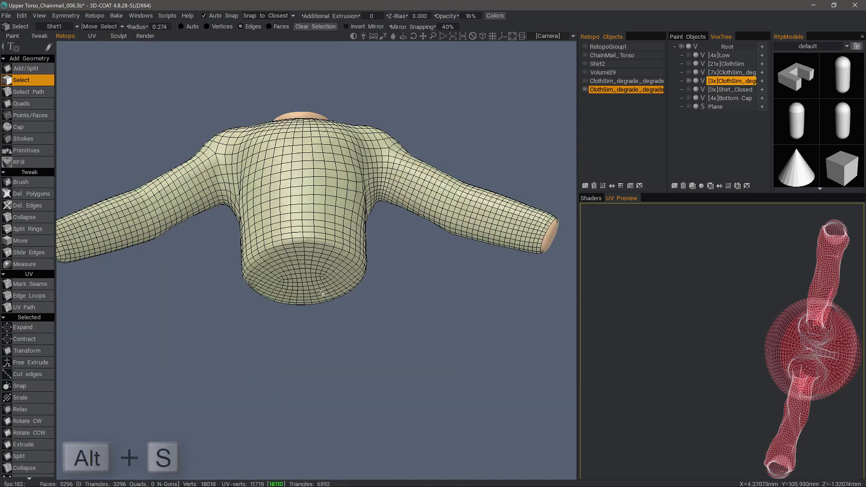
pyautogui.keyDown('alt'); pyautogui.moveTo(321, 293); pyautogui.dragTo(343, 176); pyautogui.keyUp('alt')
pyautogui.doubleClick(344, 173)
pyautogui.keyDown('alt'); pyautogui.moveTo(181, 294); pyautogui.dragTo(92, 92); pyautogui.keyUp('alt')
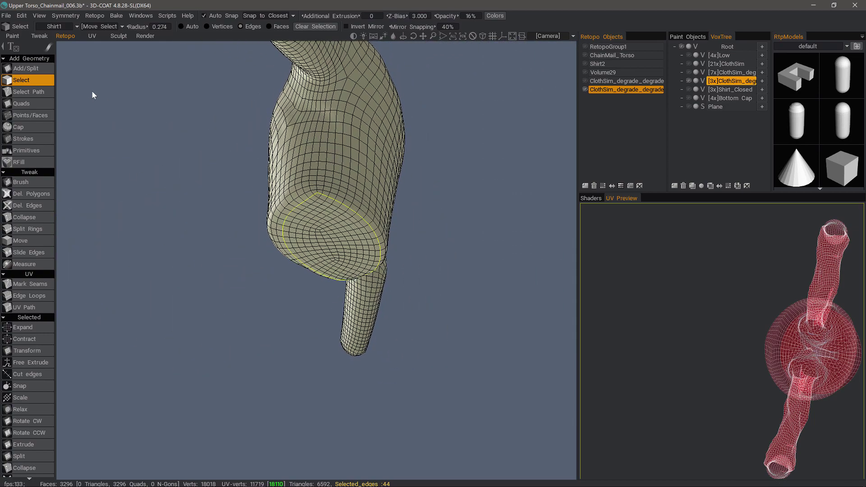
pyautogui.click(279, 26)
pyautogui.moveTo(210, 204); pyautogui.dragTo(187, 233)
pyautogui.press('Delete')
pyautogui.click(332, 228)
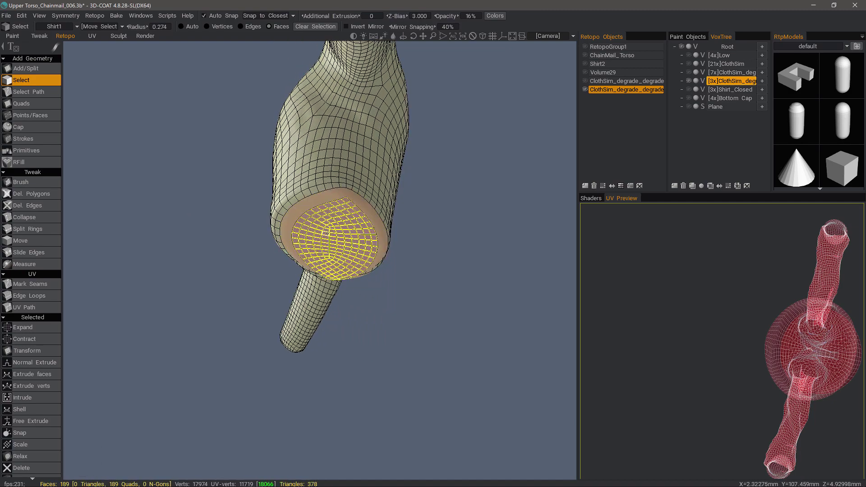
pyautogui.press('Delete')
pyautogui.moveTo(175, 273); pyautogui.dragTo(259, 160)
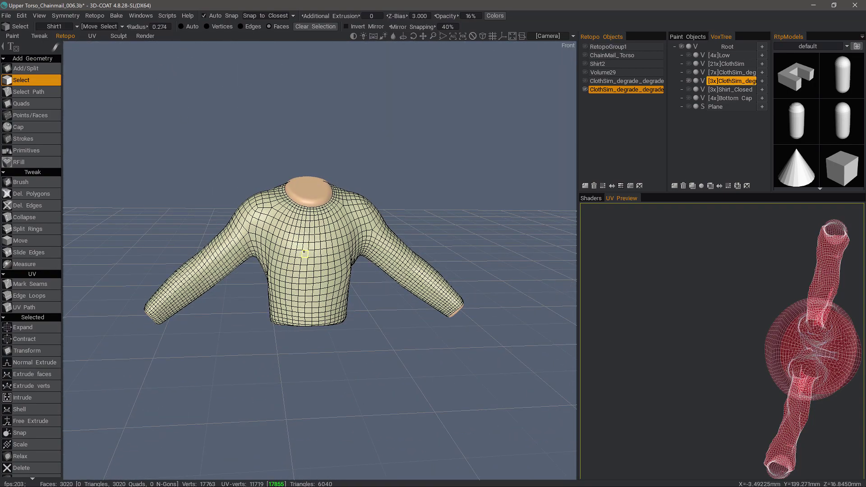
# Hide the [3x]ClothSim_degrade volume and show the [21x]ClothSim chainmail volume beneath the retopo mesh
pyautogui.keyDown('alt'); pyautogui.moveTo(304, 253); pyautogui.dragTo(554, 104); pyautogui.keyUp('alt')
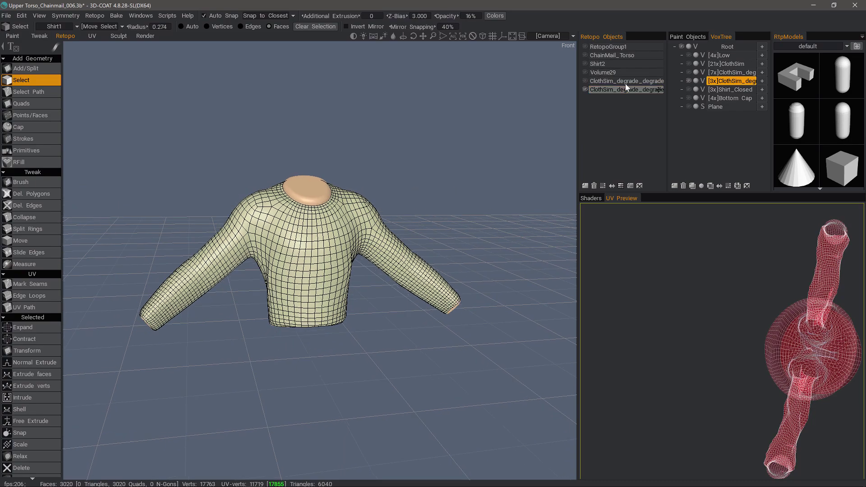
pyautogui.click(689, 63)
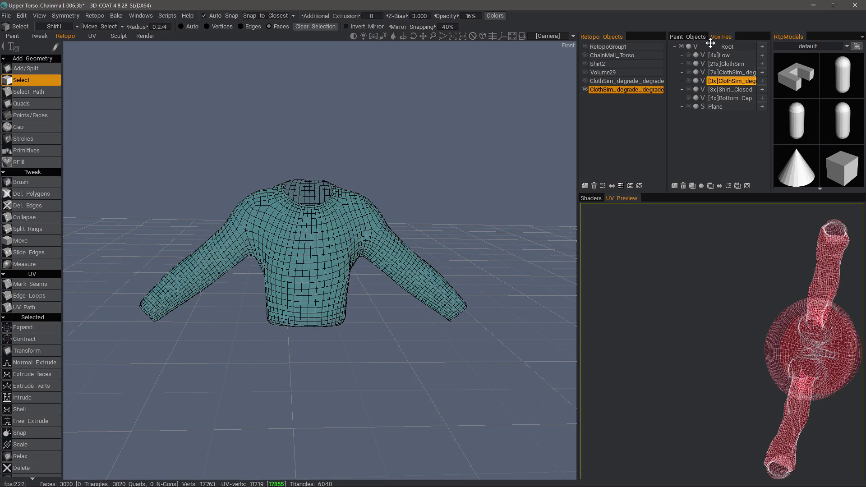
pyautogui.click(689, 63)
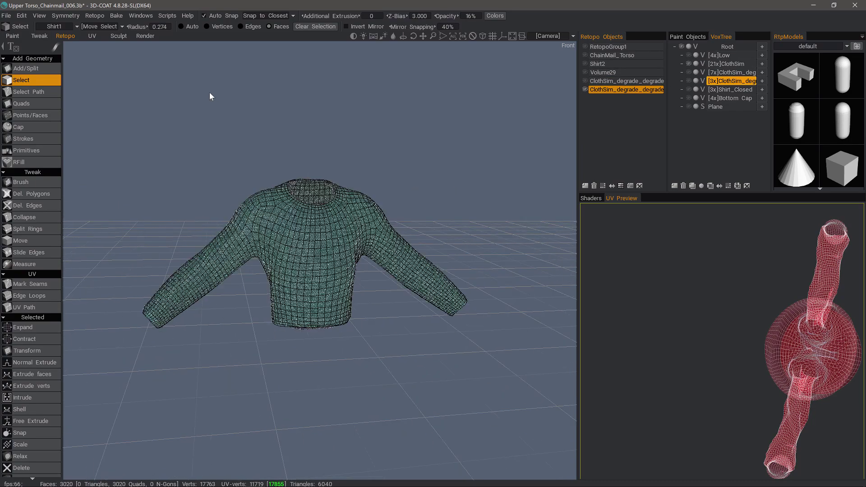
# Switch to the Sculpt room and examine the chainmail rings up close and across the whole shirt
pyautogui.click(118, 37)
pyautogui.scroll(10, 141, 239)
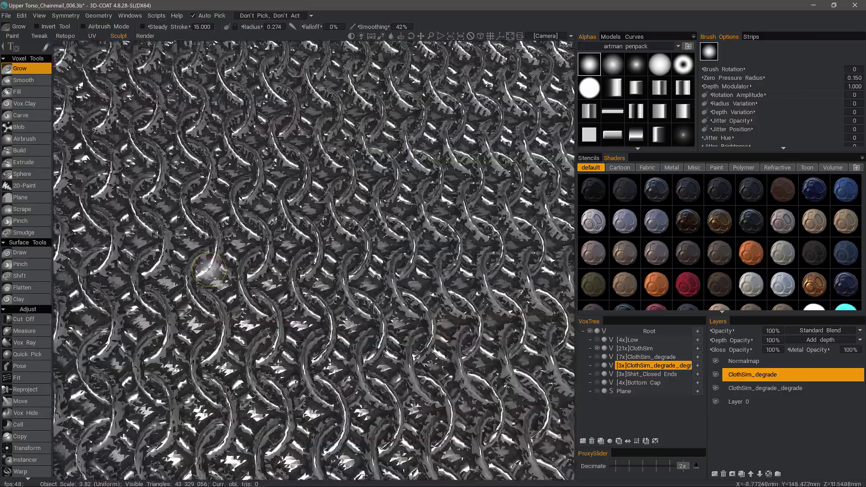
pyautogui.scroll(-10, 209, 269)
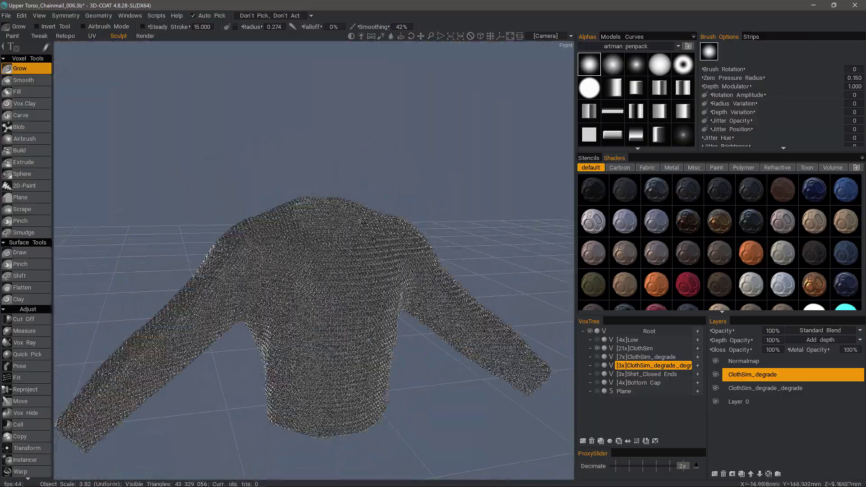
pyautogui.scroll(-3, 276, 261)
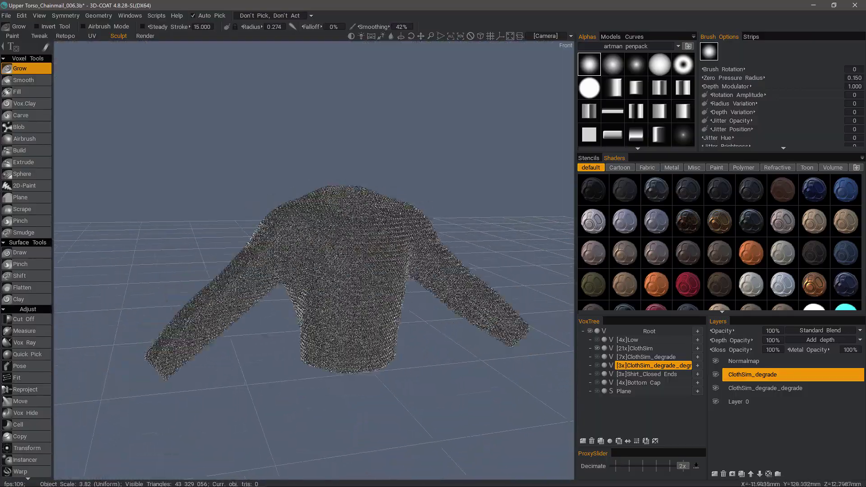
pyautogui.scroll(2, 226, 133)
pyautogui.moveTo(225, 133); pyautogui.dragTo(224, 141)
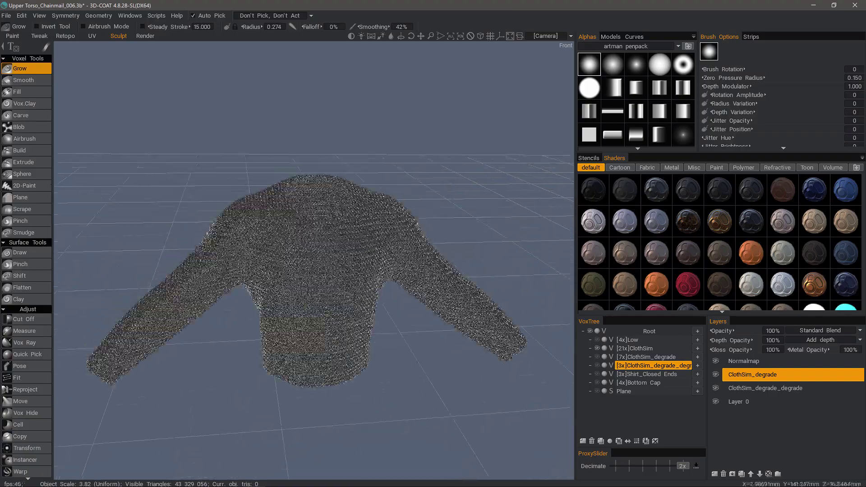
# Return to the Retopo room and inspect the retopo mesh over the chainmail from the side, front and back
pyautogui.click(65, 36)
pyautogui.moveTo(273, 190); pyautogui.dragTo(196, 382)
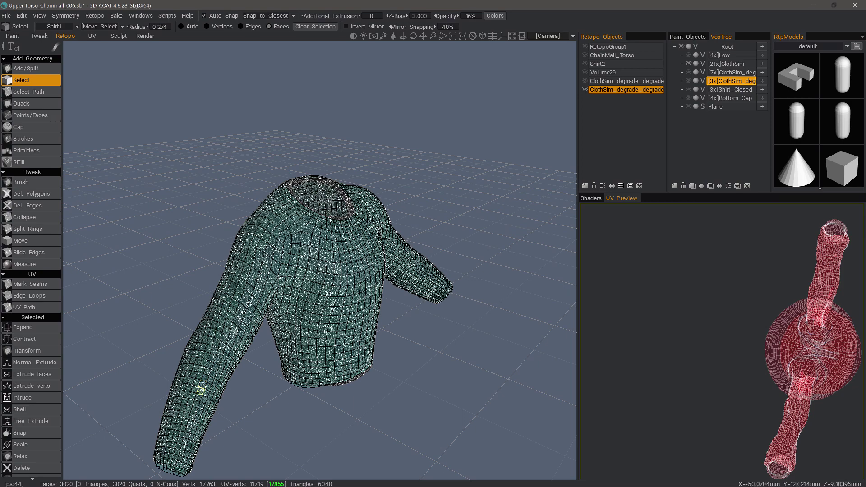
pyautogui.press('KP_2')
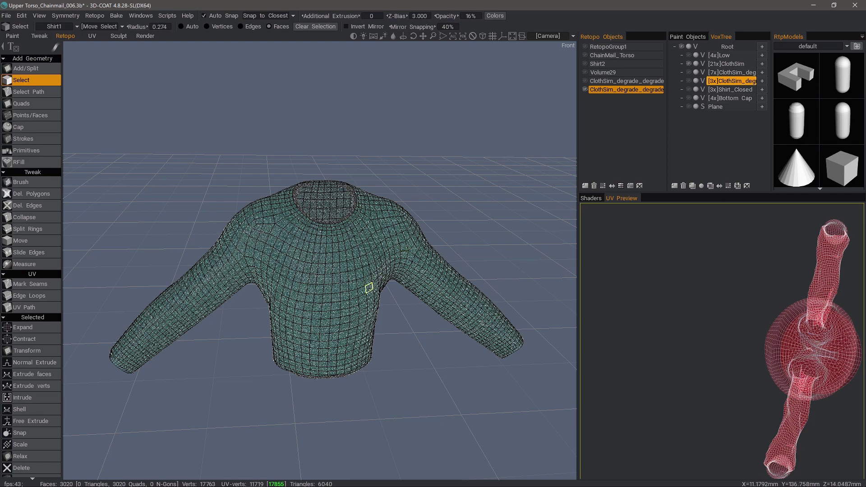
pyautogui.moveTo(228, 277); pyautogui.dragTo(325, 270, button='right')
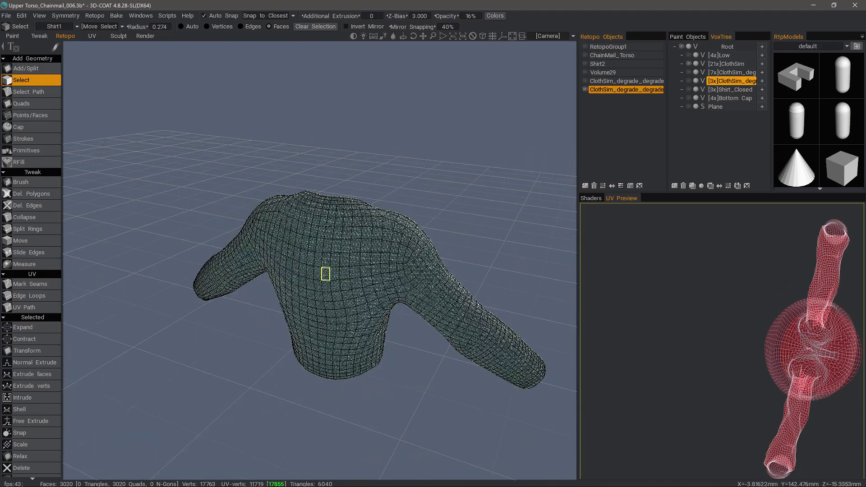
pyautogui.moveTo(352, 327); pyautogui.dragTo(391, 354, button='right')
# In the Sculpt room, hide the [21x]ClothSim volume and show the smooth [3x]ClothSim_degrade volume
pyautogui.click(118, 36)
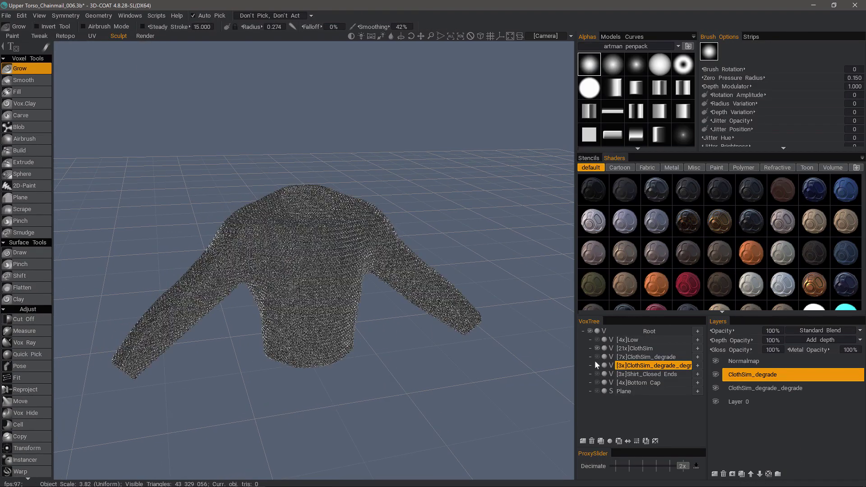
pyautogui.click(598, 348)
pyautogui.click(597, 365)
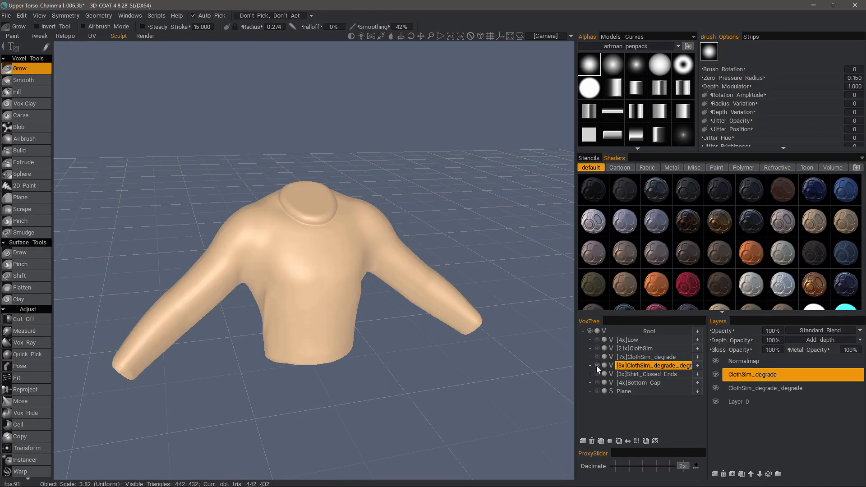
pyautogui.moveTo(416, 374)
pyautogui.mouseDown()
pyautogui.moveTo(367, 389)
pyautogui.moveTo(402, 382)
pyautogui.moveTo(420, 359)
pyautogui.mouseUp()
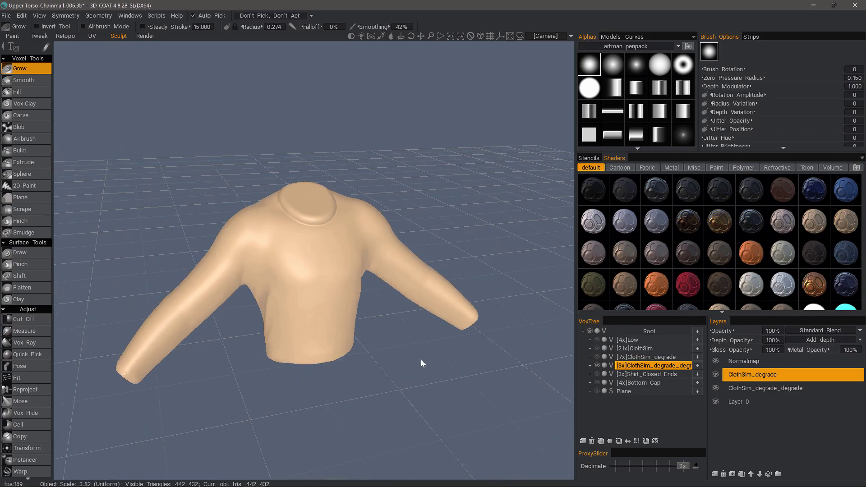